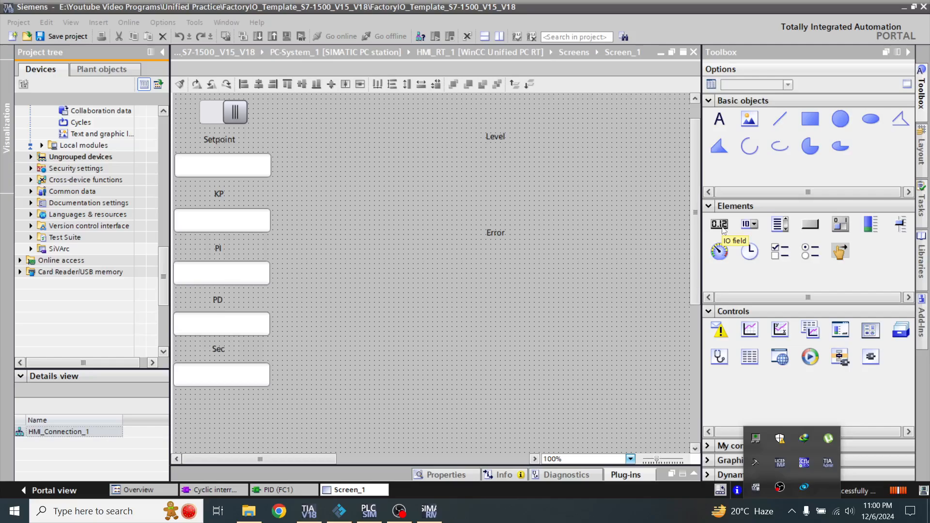
- Add an IO field beneath the Level label, narrowing it and centring it under the label
left_click_drag(719, 224, 508, 160)
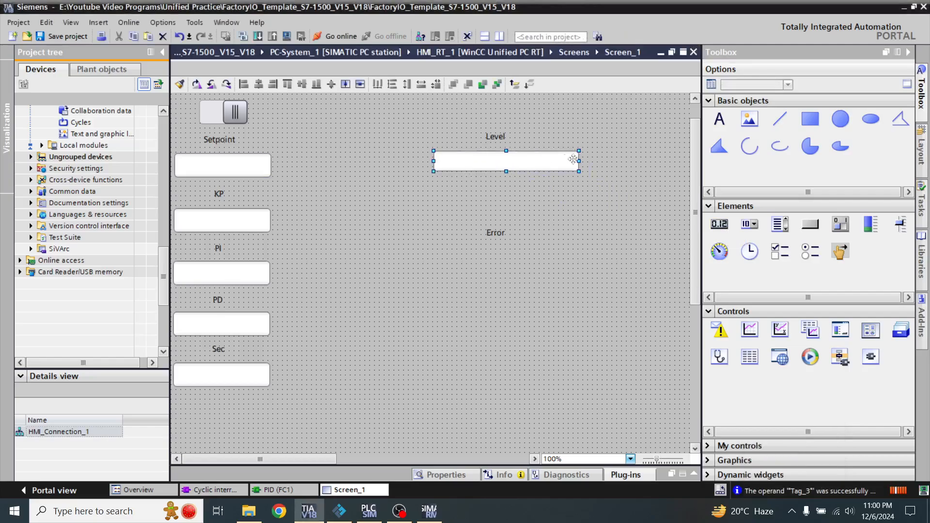
left_click_drag(579, 161, 558, 161)
left_click_drag(540, 164, 510, 167)
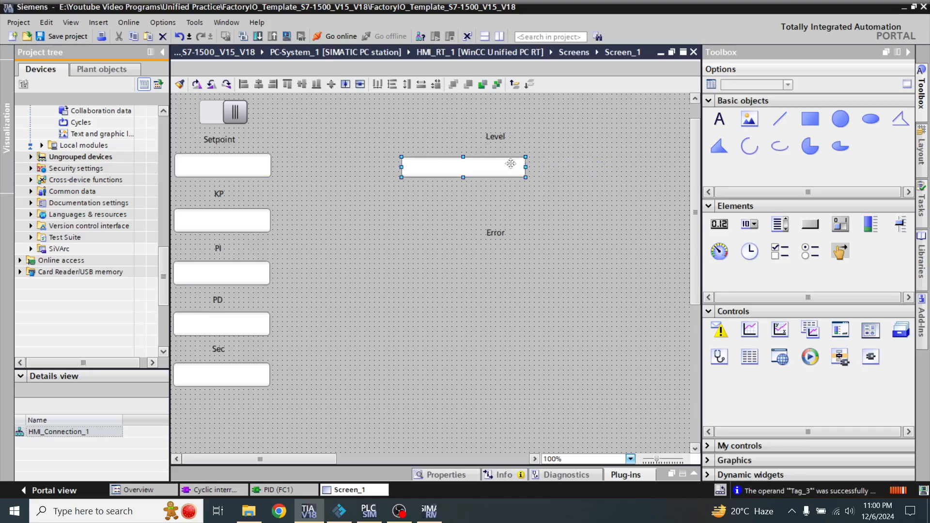
left_click_drag(402, 166, 494, 165)
- Open the Level IO field's properties and widen the property list to show the static value and dynamization columns
left_click(693, 474)
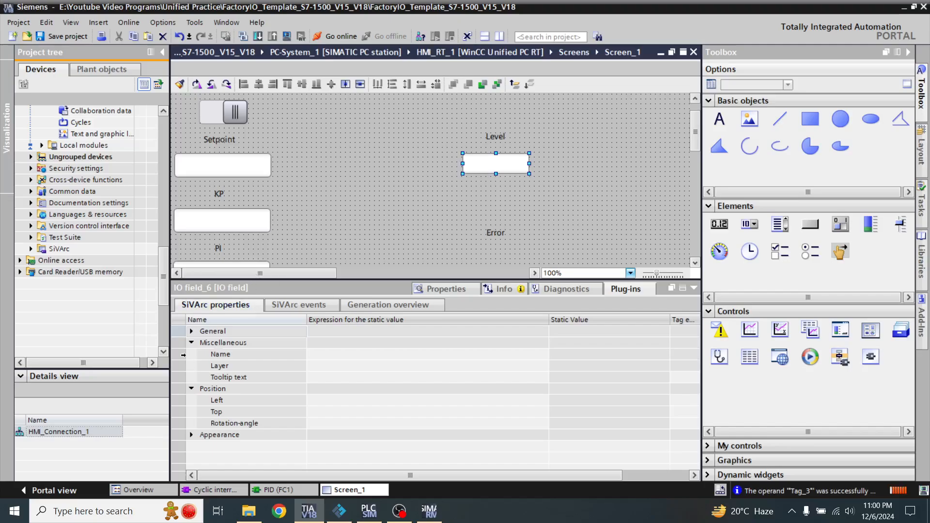
left_click(191, 343)
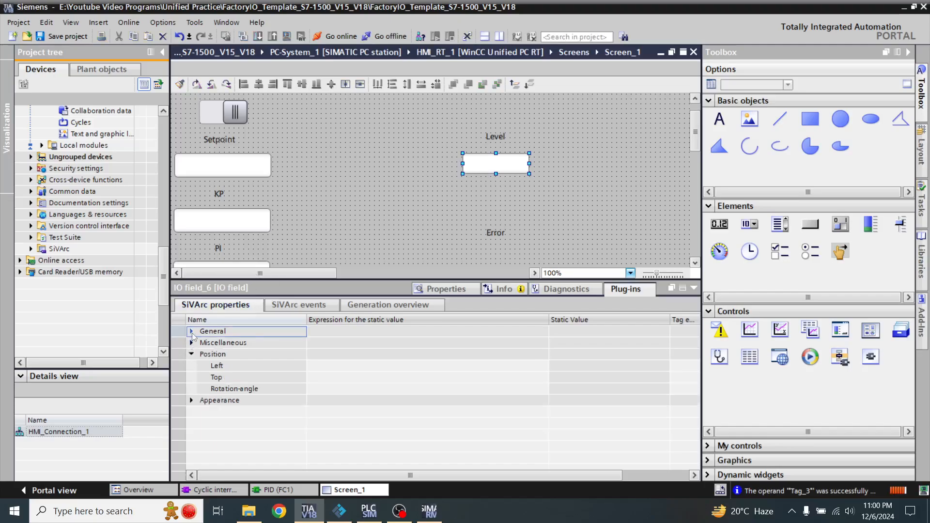
left_click(191, 332)
left_click(419, 291)
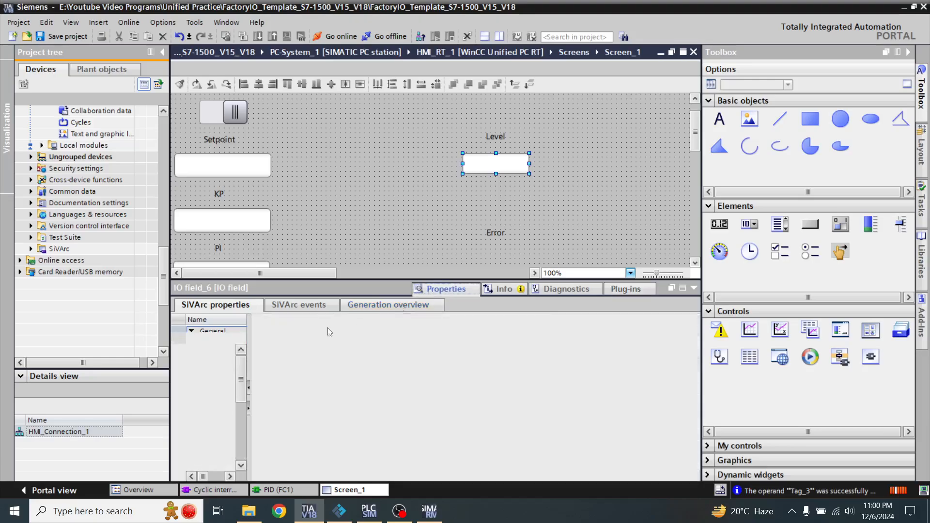
left_click(250, 390)
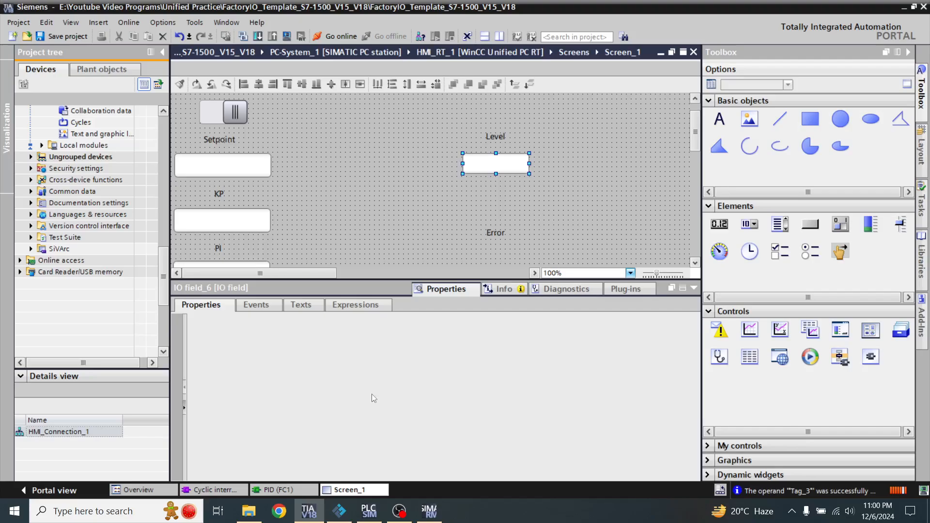
left_click(185, 408)
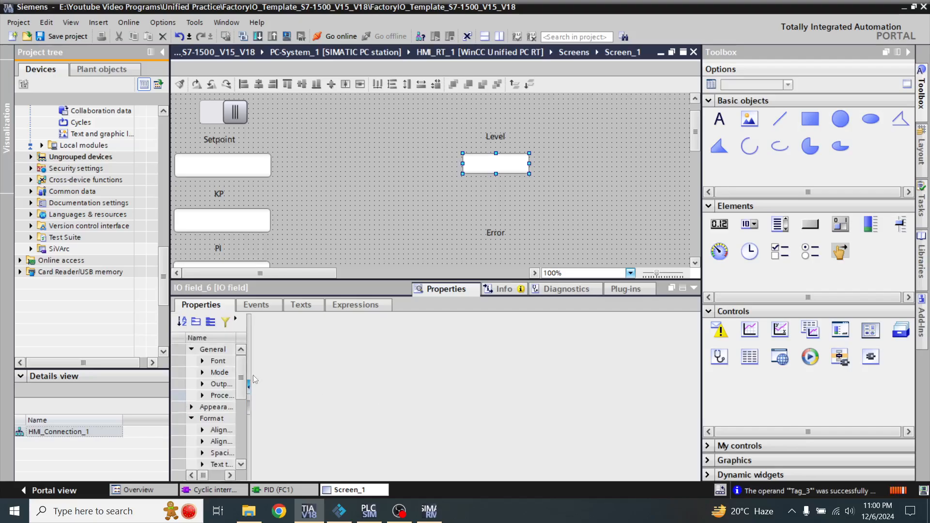
left_click_drag(248, 369, 501, 372)
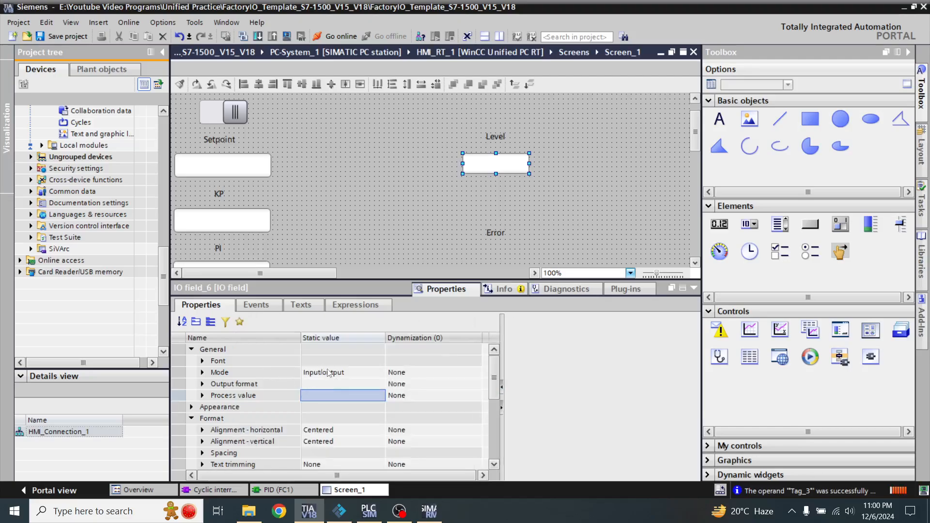
- Set the Level IO field's mode to Output and its output format to S9.99
left_click(342, 372)
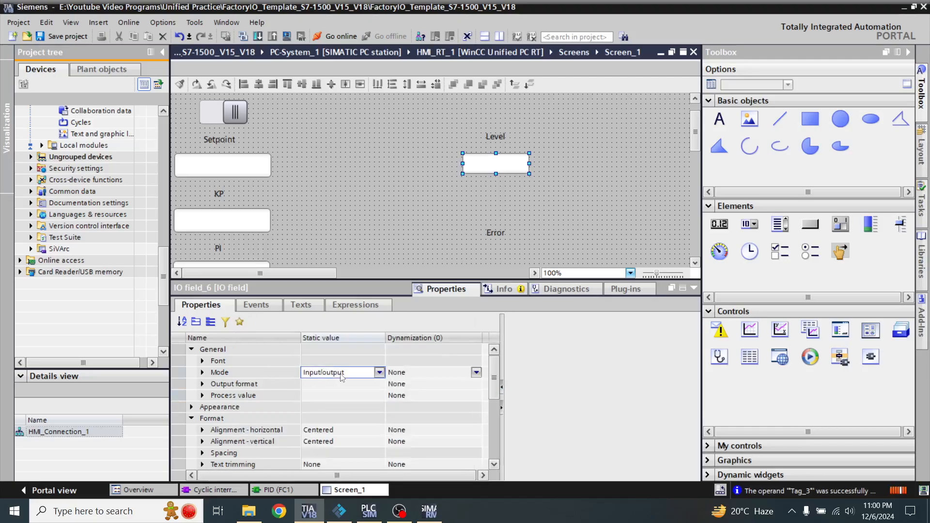
left_click(380, 372)
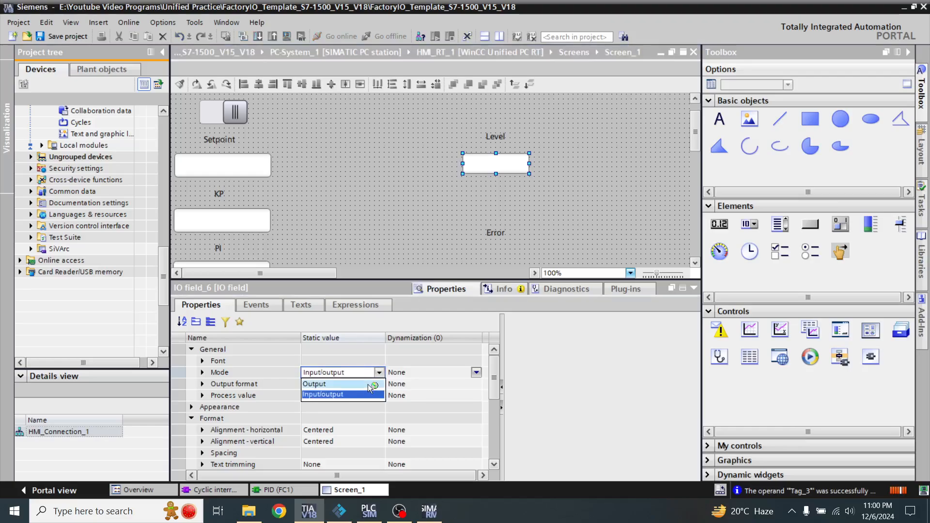
left_click(367, 384)
left_click(371, 384)
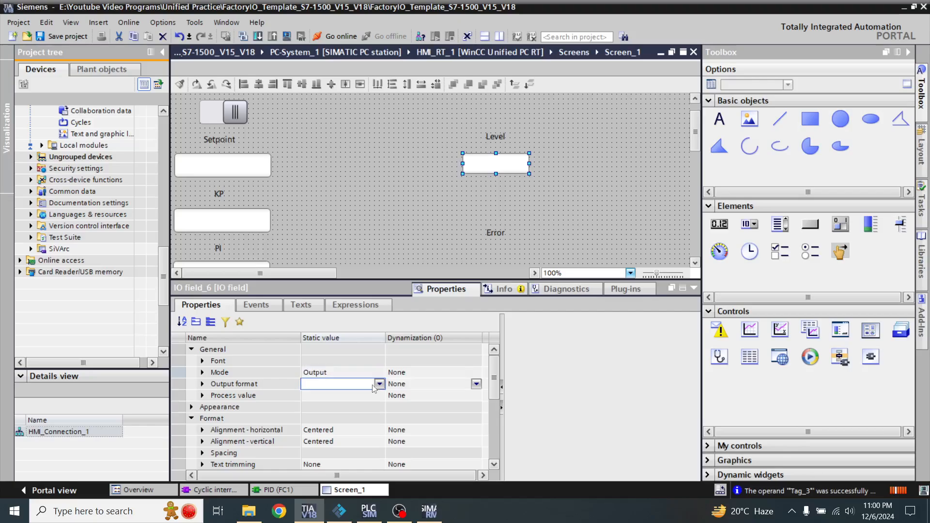
type("S9.99")
- Dynamize the Level IO field's process value with the PLC tag Level
left_click(377, 396)
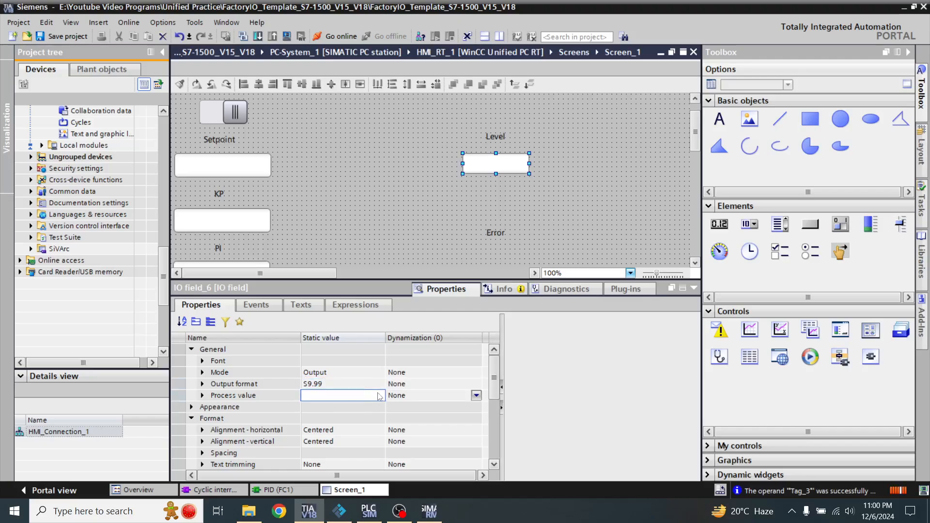
left_click(476, 395)
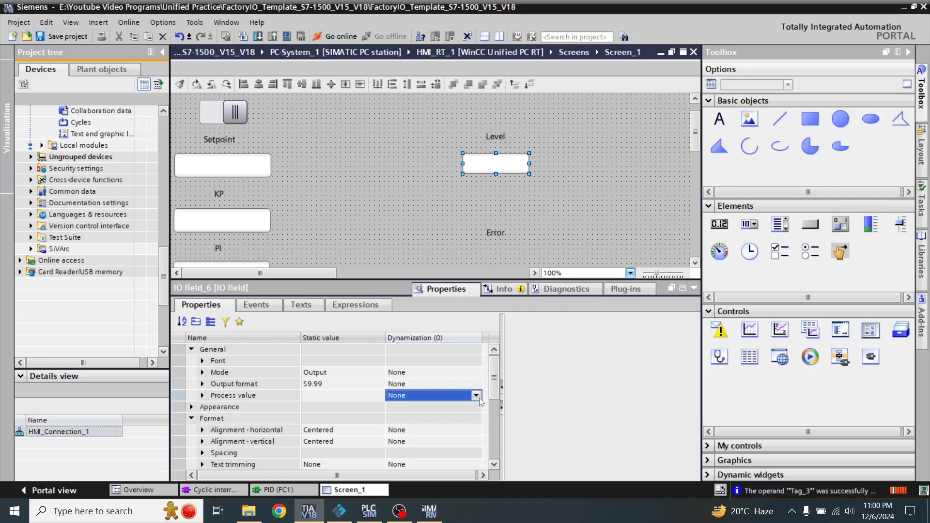
left_click(476, 395)
left_click(459, 418)
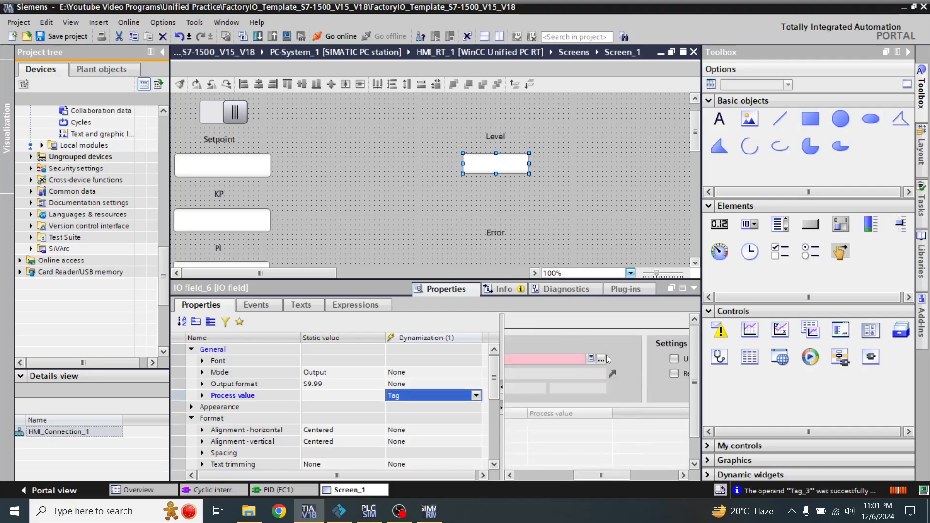
left_click(601, 359)
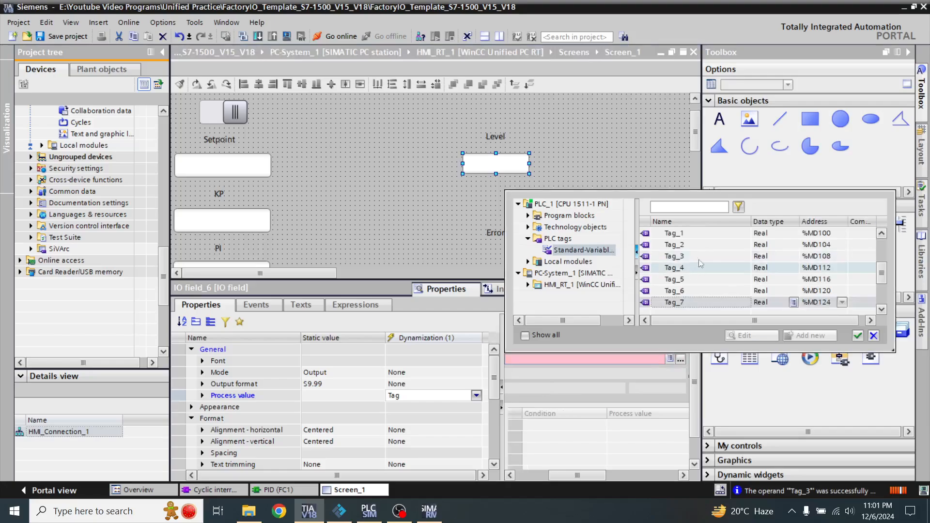
left_click(884, 246)
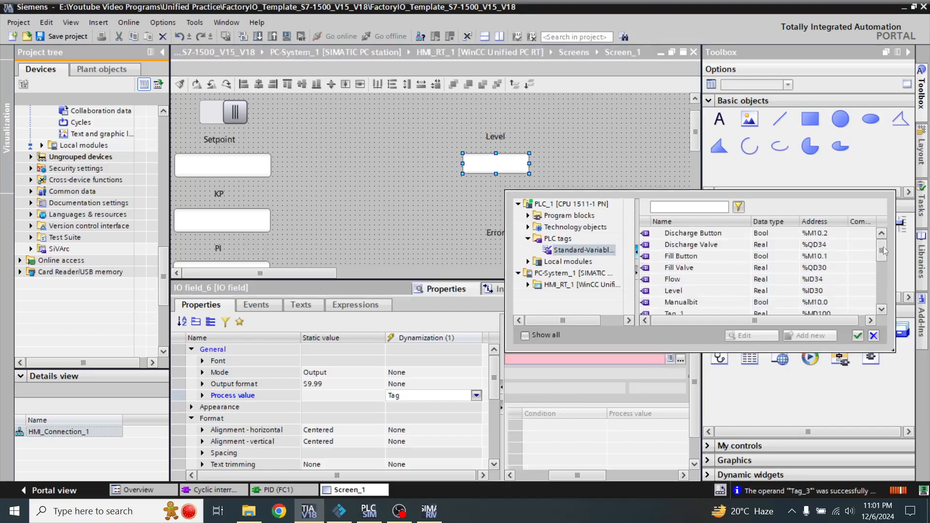
double_click(726, 290)
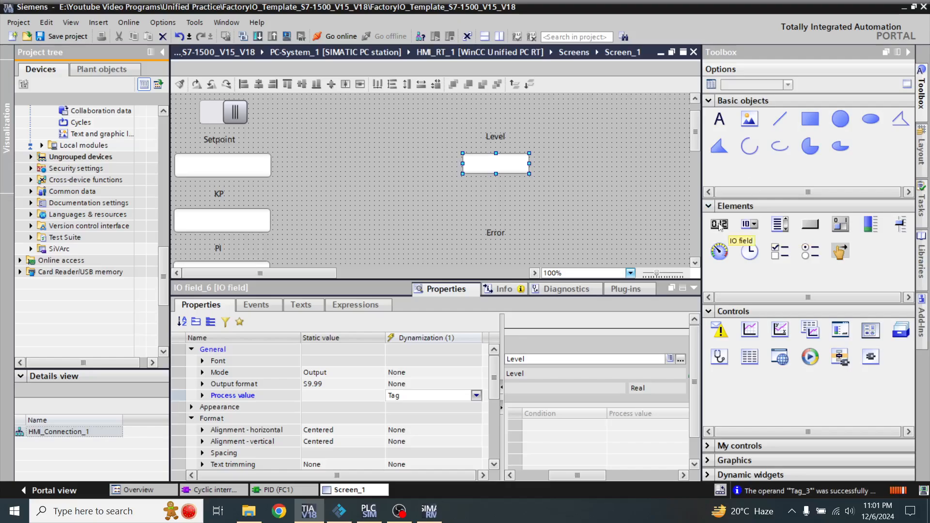
- Add an IO field beneath the Error label and narrow it to match the Level field's width
left_click_drag(720, 225, 489, 266)
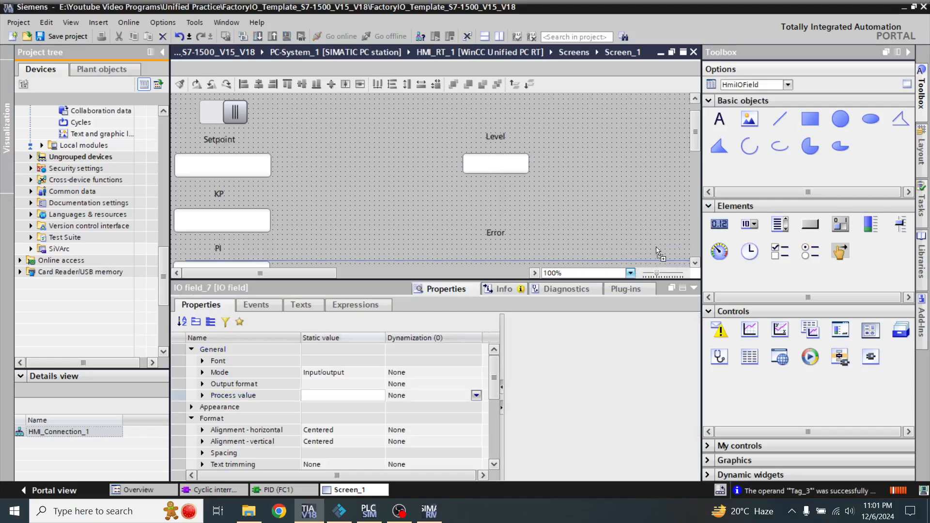
left_click(695, 264)
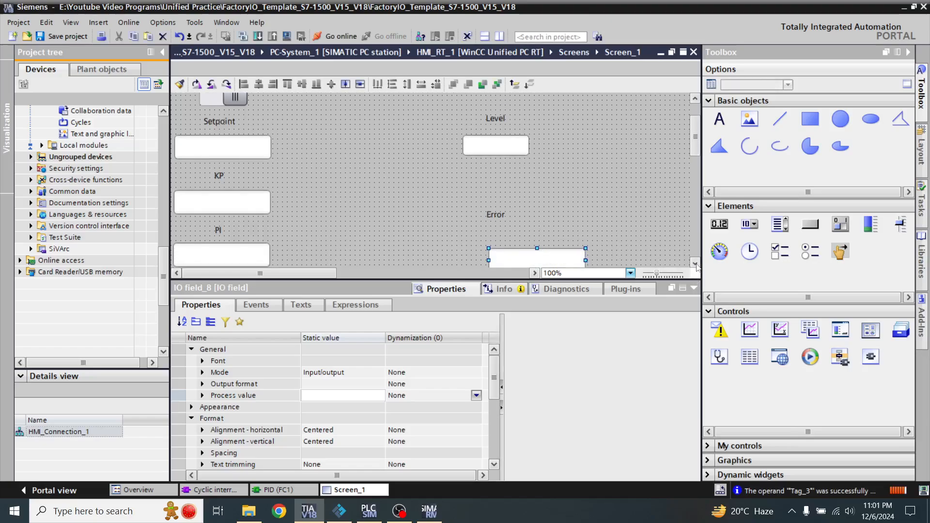
left_click_drag(506, 247, 479, 234)
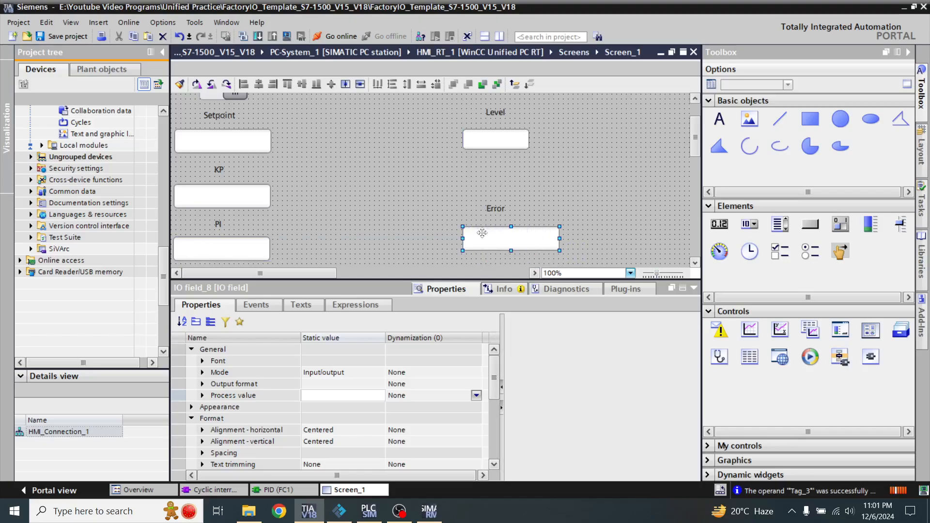
left_click_drag(559, 238, 529, 239)
left_click(562, 242)
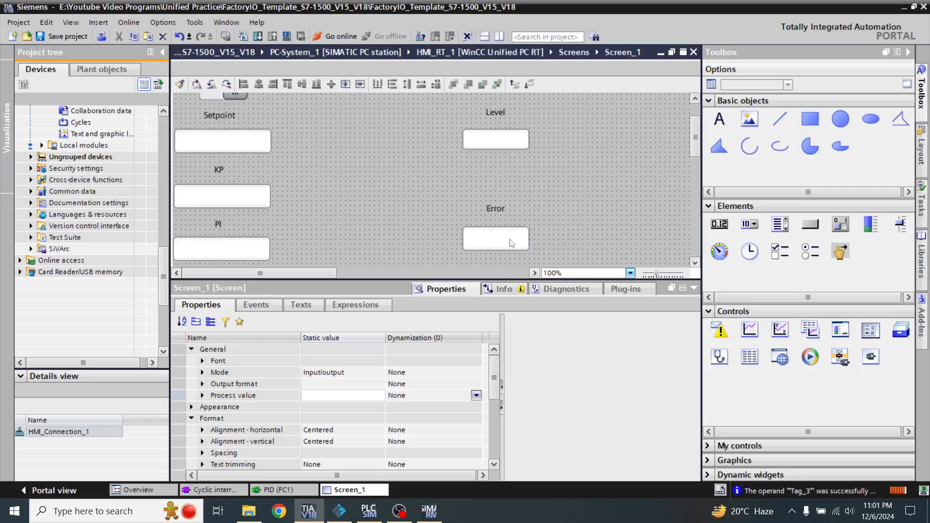
- Set the Error IO field's mode to Output
left_click(506, 240)
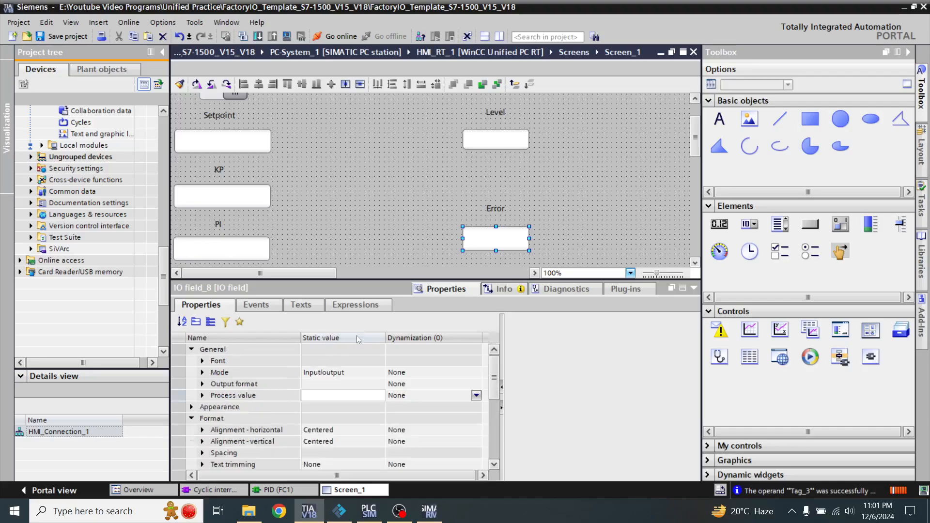
left_click(371, 377)
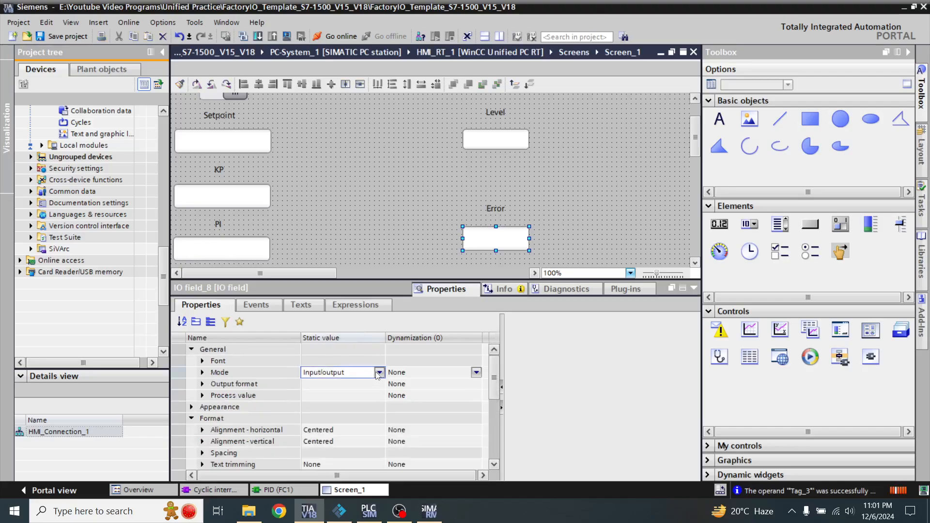
left_click(378, 373)
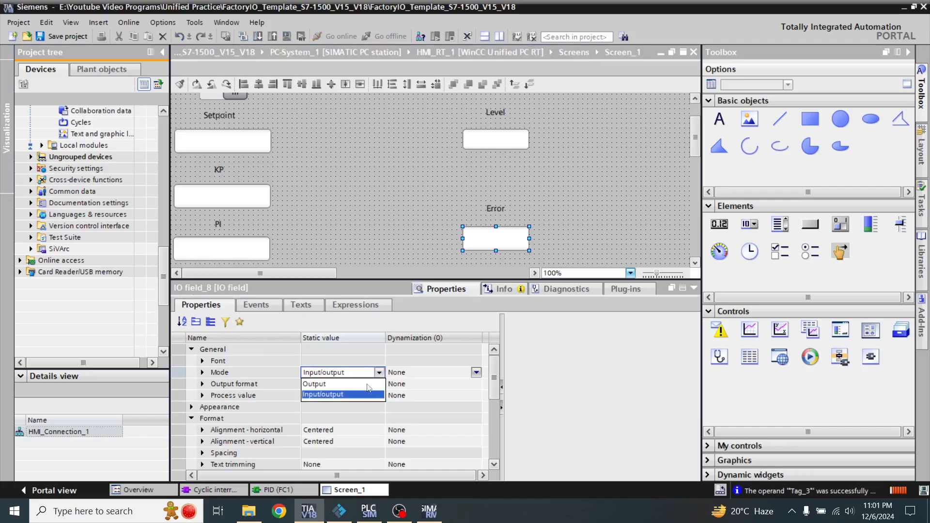
left_click(367, 384)
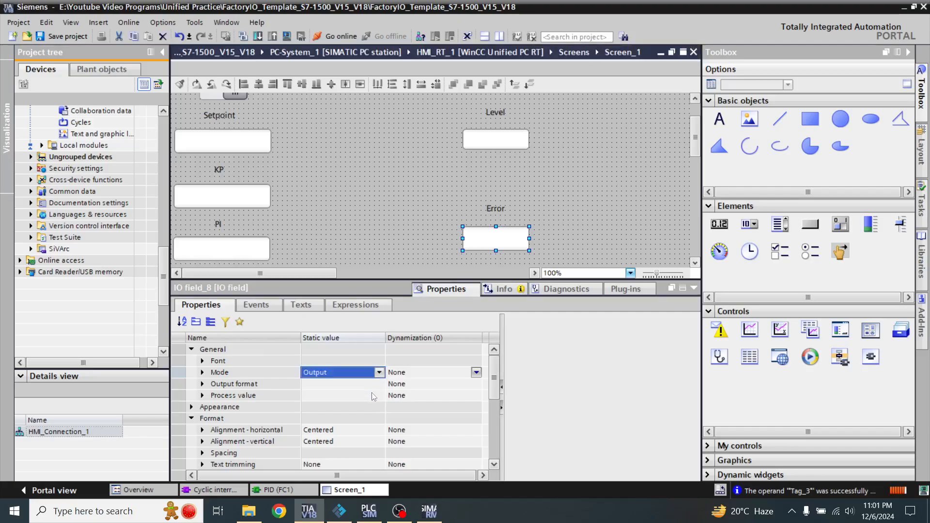
- Set the dynamization of the Error IO field's process value to Tag and open its tag selection
left_click(374, 396)
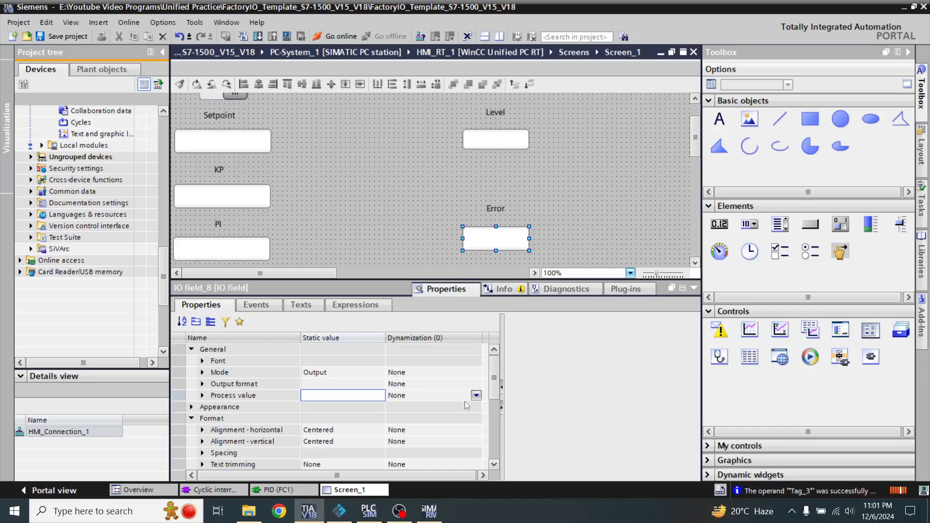
left_click(465, 400)
left_click(476, 397)
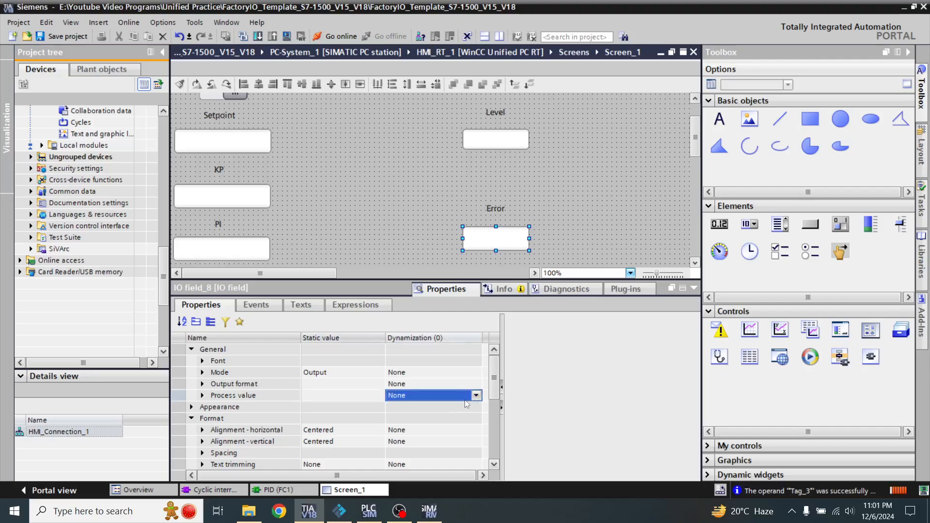
left_click(457, 420)
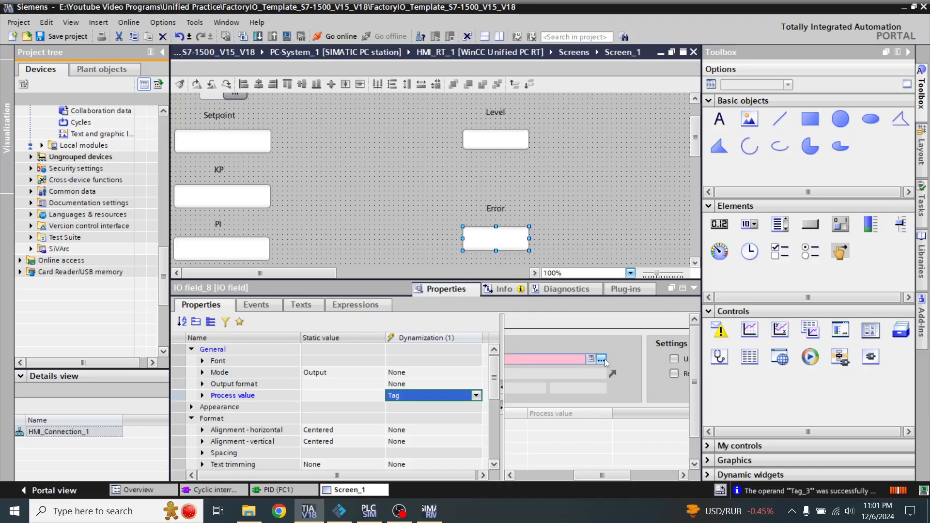
left_click(603, 358)
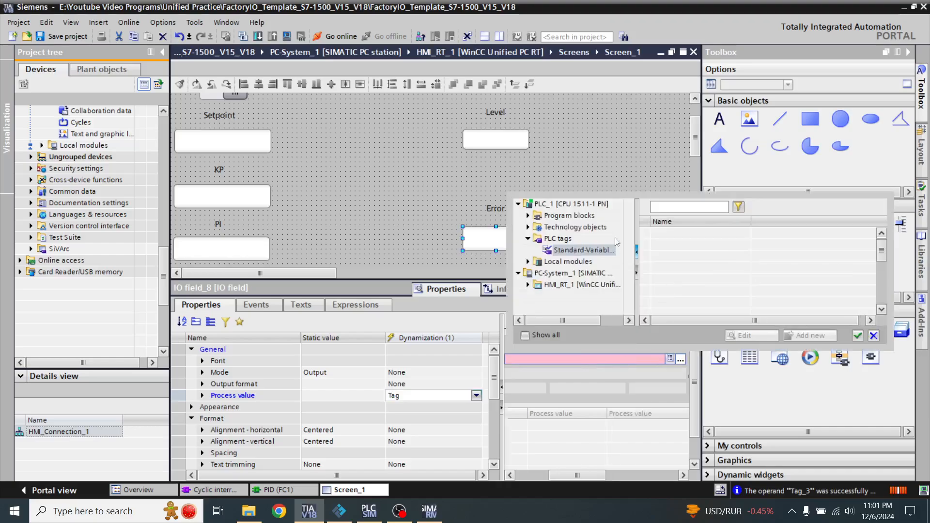
- Check in the PID [FC1] block which tag is connected to the error parameter of the Auto block
left_click(287, 490)
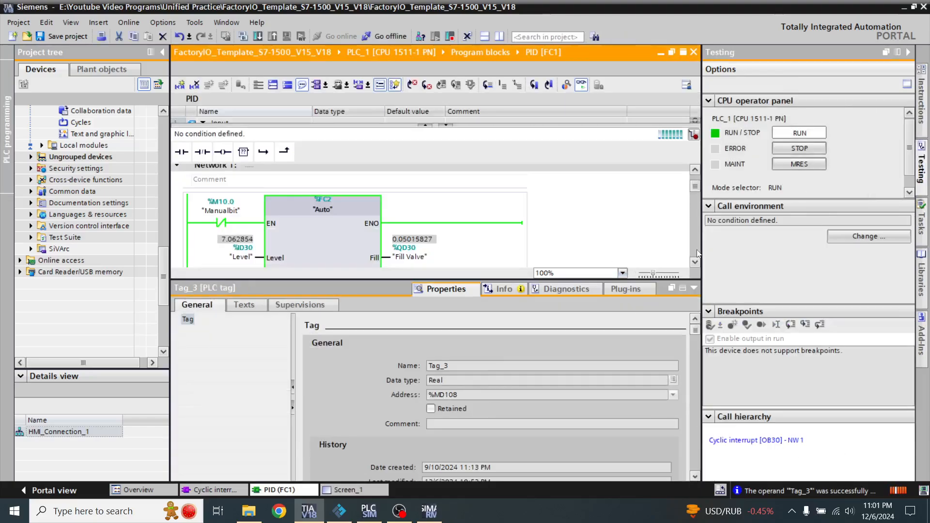
scroll(696, 248, "down", 5)
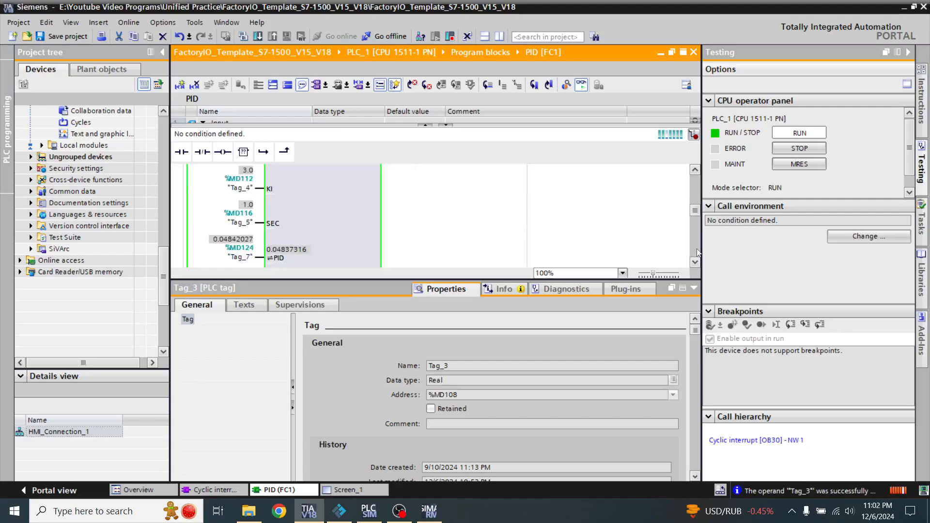
scroll(698, 252, "down", 3)
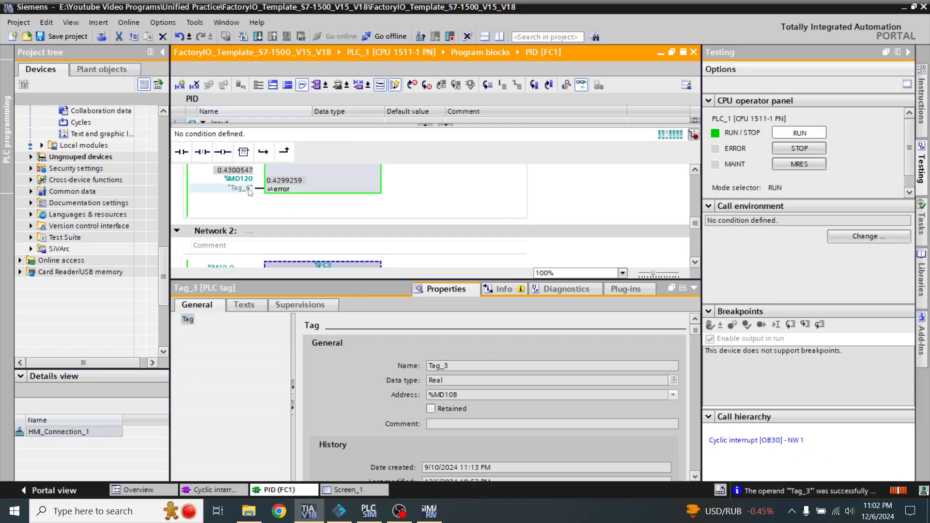
- Back on Screen_1, assign the PLC tag Tag_6 to the process value of the Error IO field
left_click(345, 491)
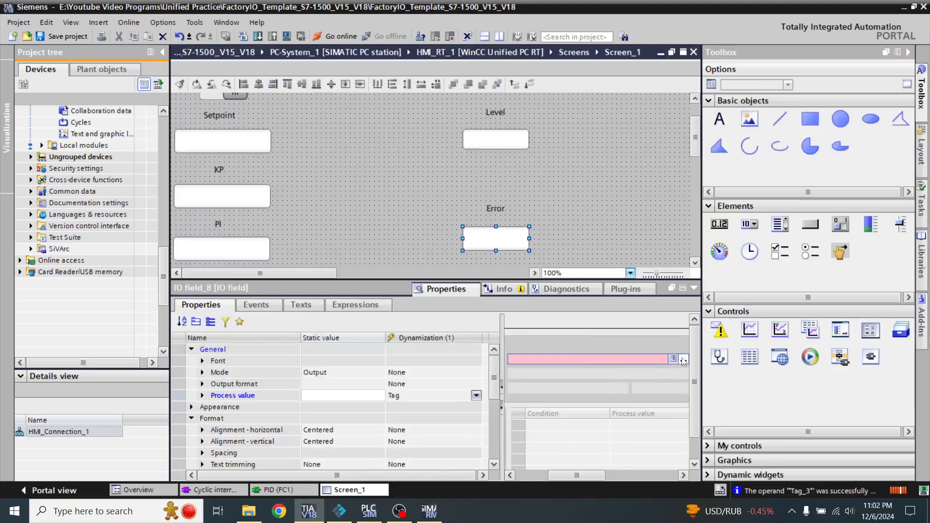
left_click(683, 359)
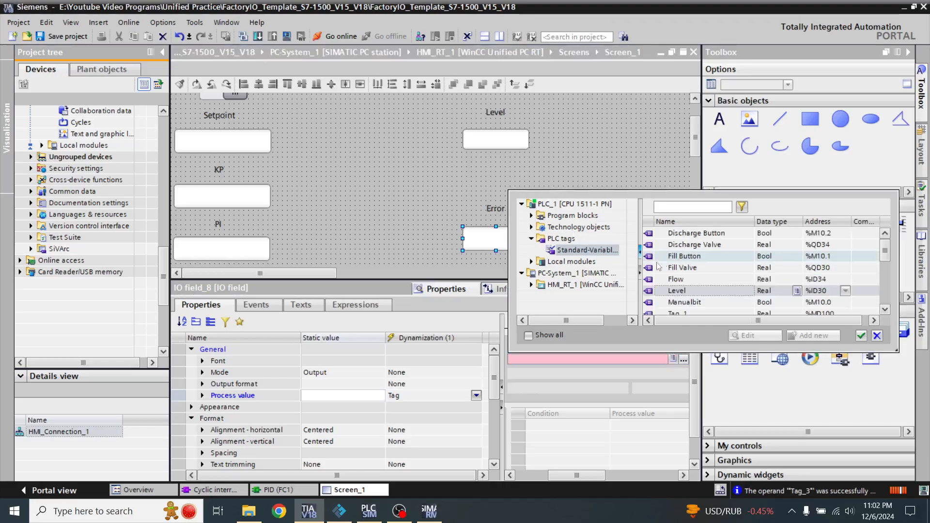
left_click(885, 310)
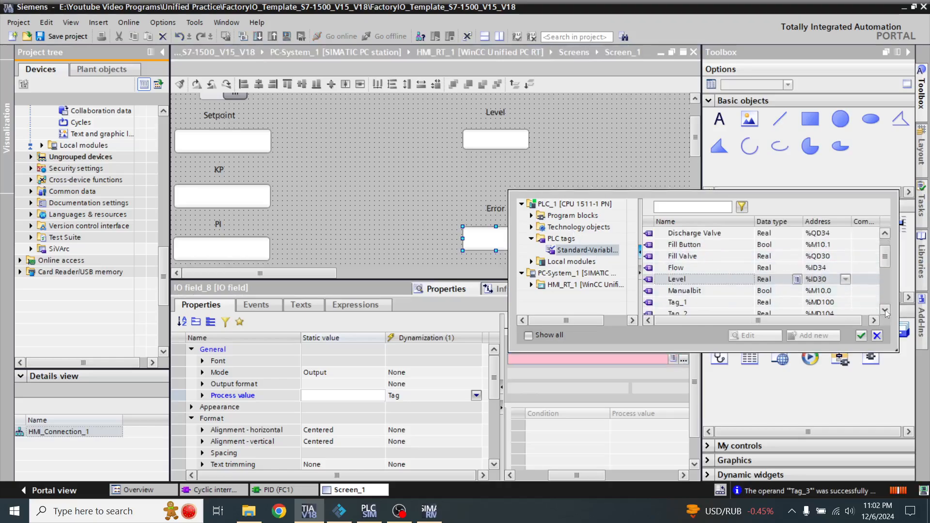
left_click(884, 311)
left_click(884, 311)
left_click(884, 310)
left_click(885, 310)
left_click(885, 311)
left_click(885, 310)
left_click(885, 311)
left_click(885, 311)
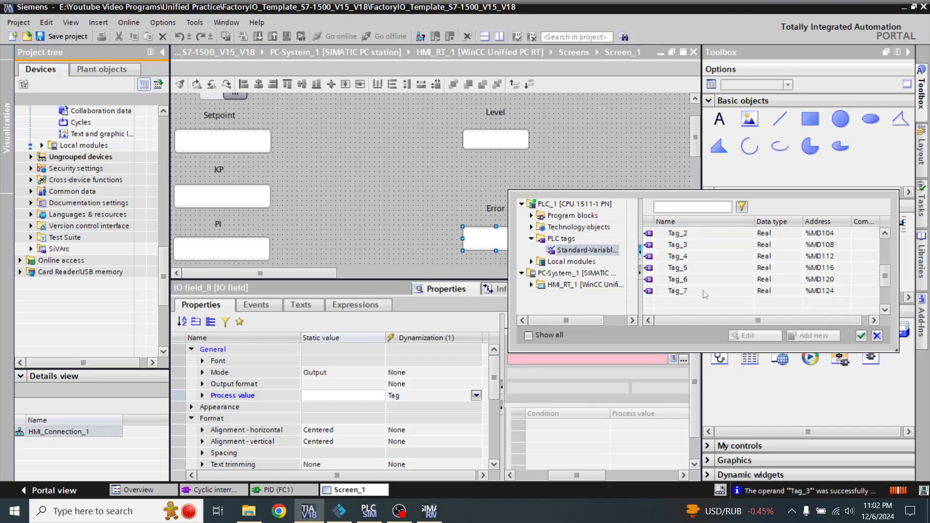
double_click(717, 269)
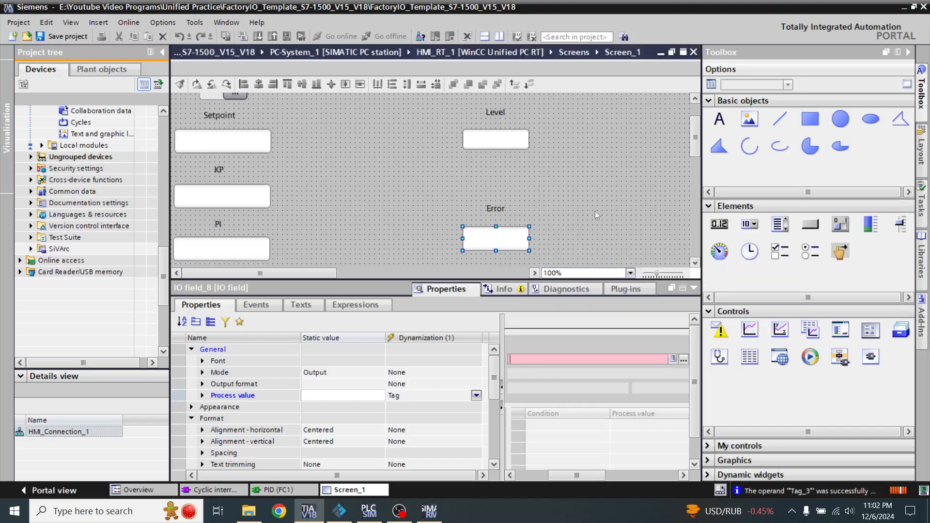
- Compile and download HMI_RT_1 to PC-System_1 as a full download with runtime start, then refresh the project list in SIMATIC Runtime Manager
left_click(508, 142)
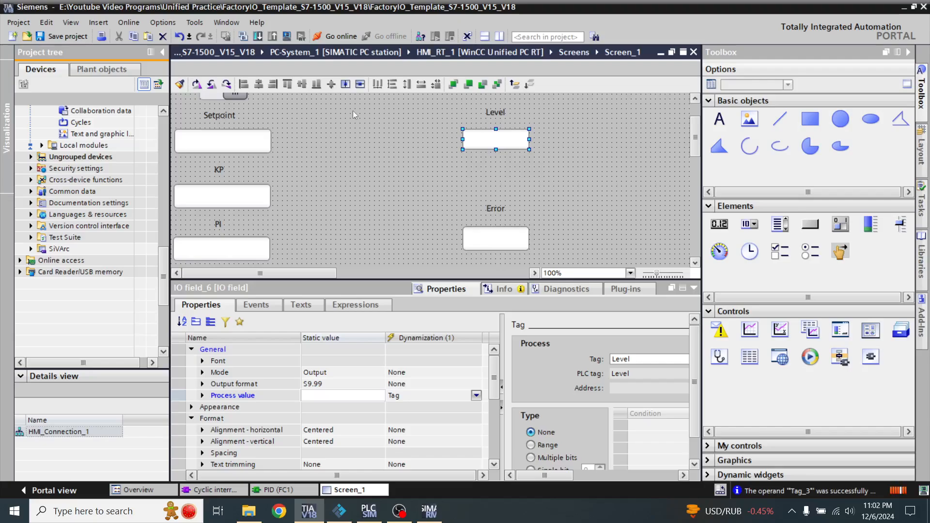
left_click(287, 41)
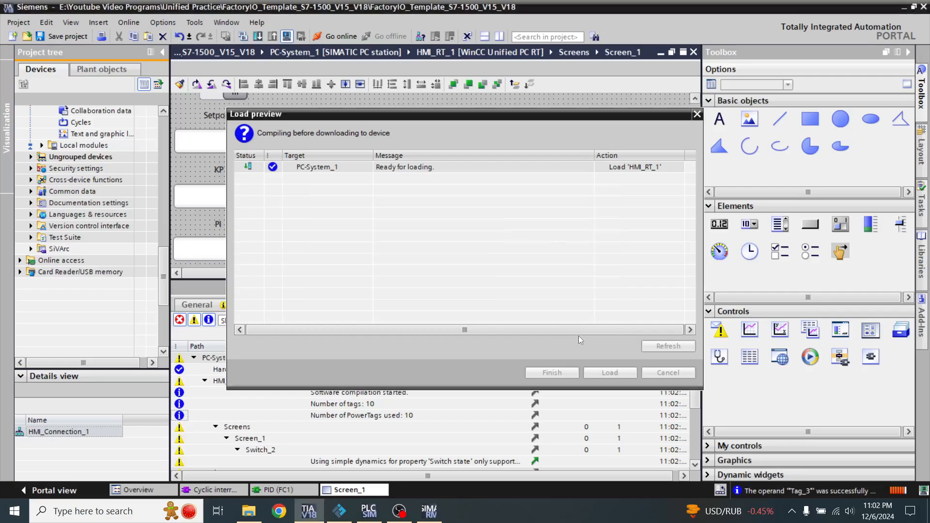
left_click(607, 372)
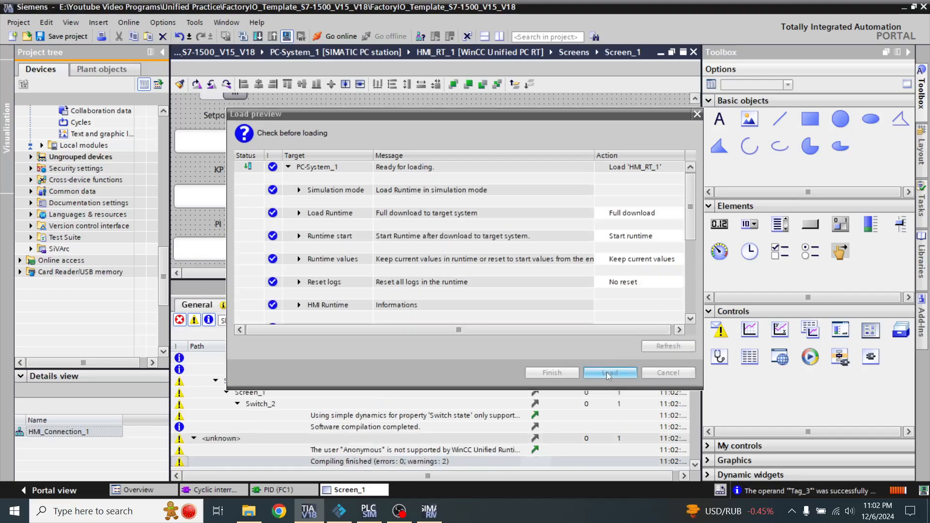
left_click(567, 372)
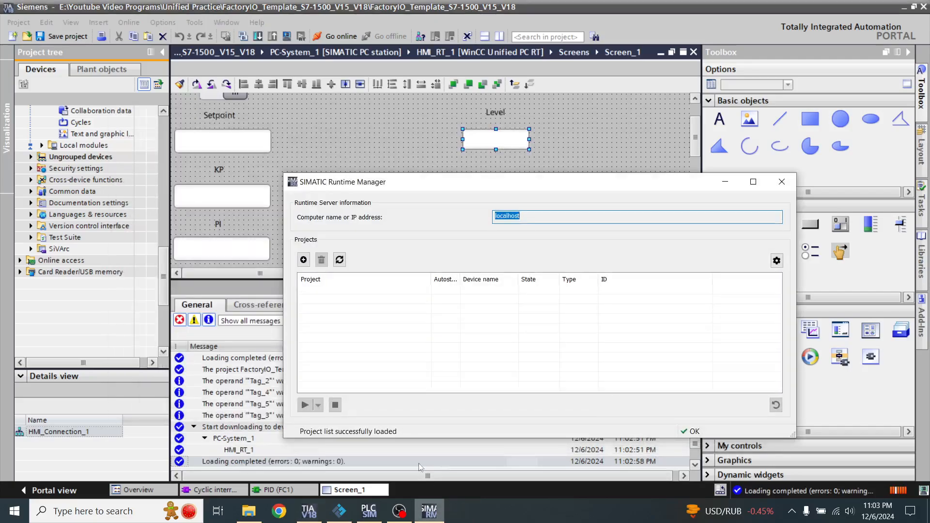
left_click(340, 262)
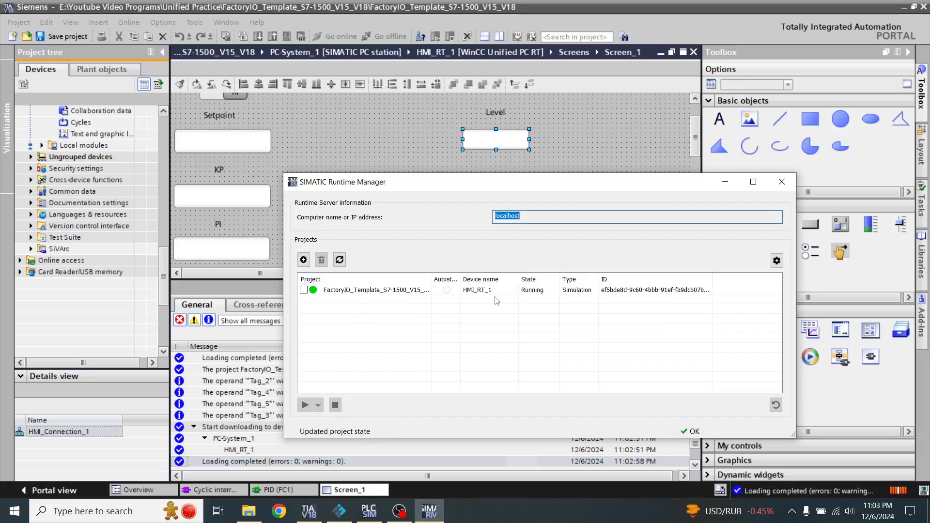
- Bring up the Factory IO tank scene and open the WinCC Unified RT page in Chrome over it
left_click(280, 512)
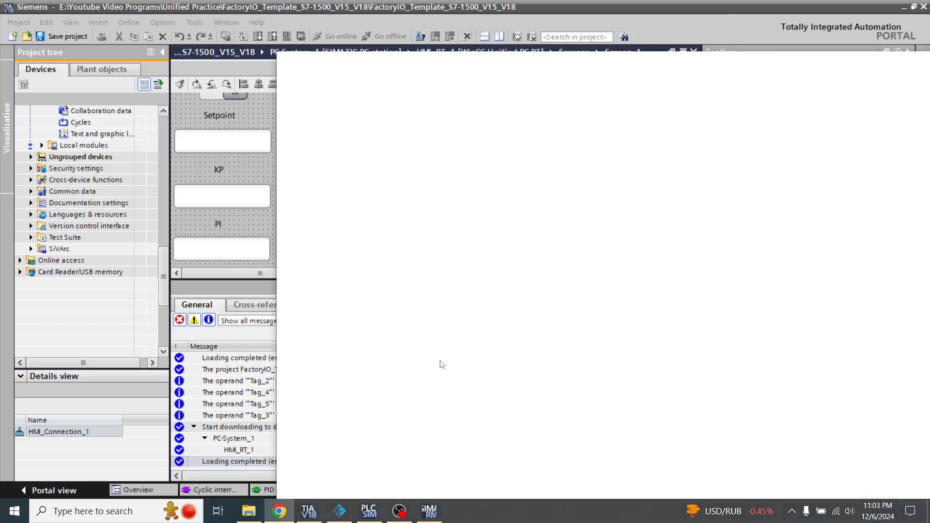
left_click(266, 492)
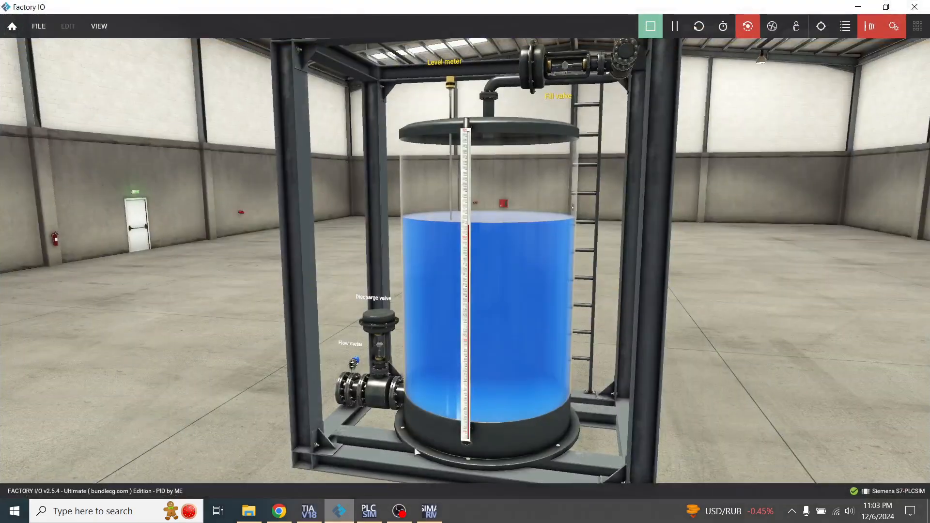
left_click(288, 518)
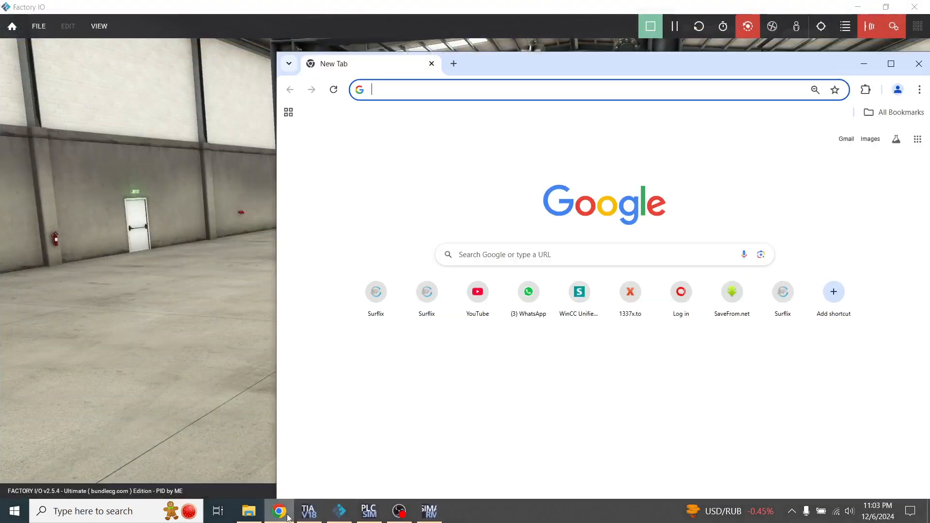
left_click(567, 314)
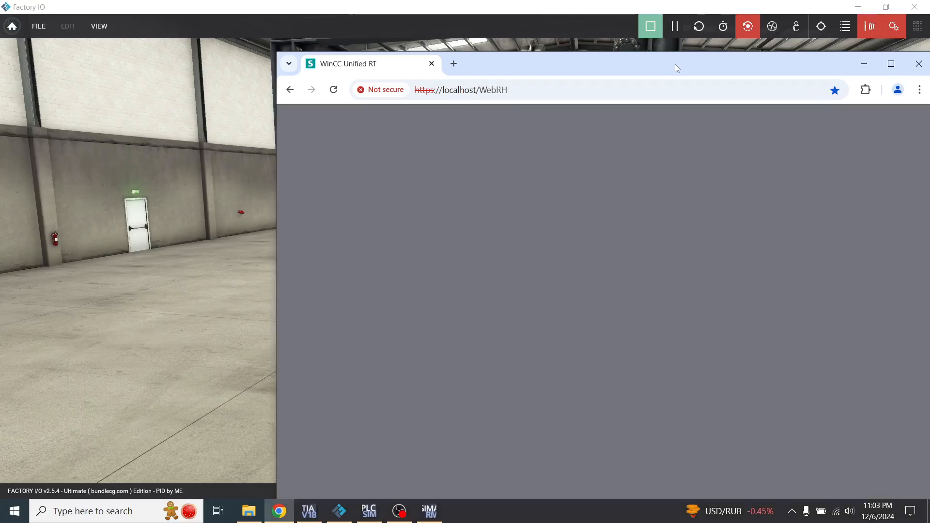
- Keep the Chrome window un-maximized and place it below the tank's upper part so the liquid level and the HMI are both visible
double_click(675, 64)
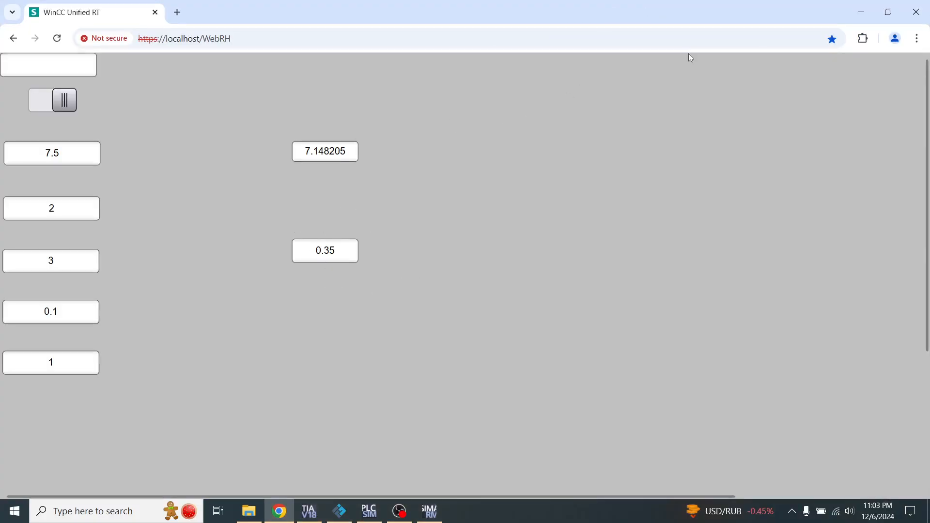
left_click(888, 12)
double_click(616, 63)
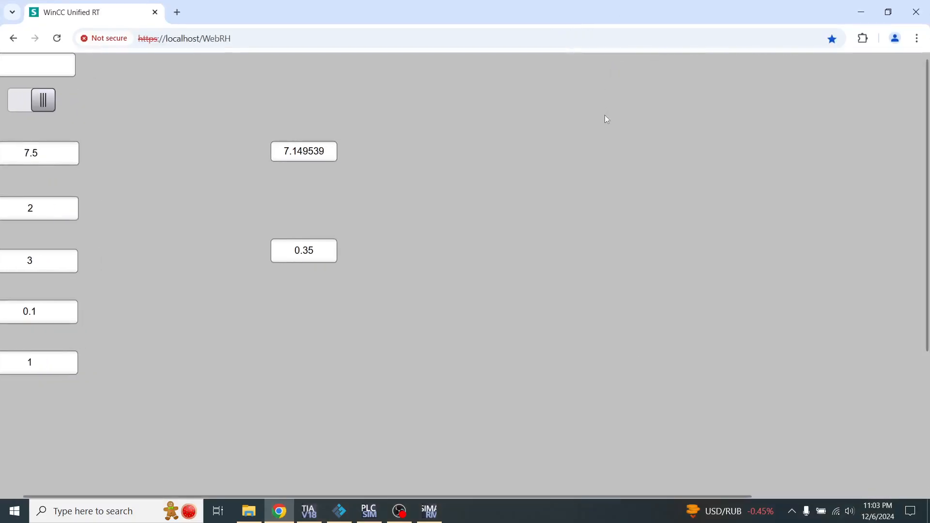
left_click(888, 12)
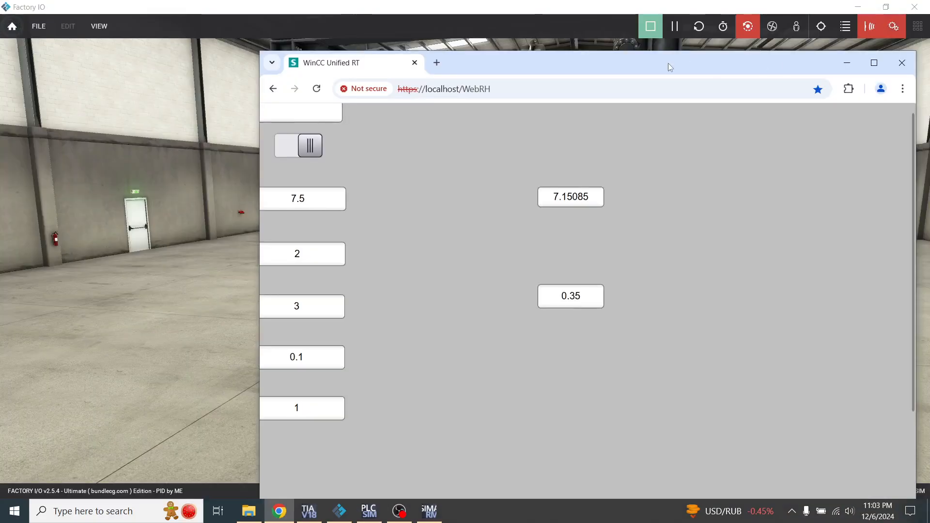
left_click_drag(669, 66, 681, 271)
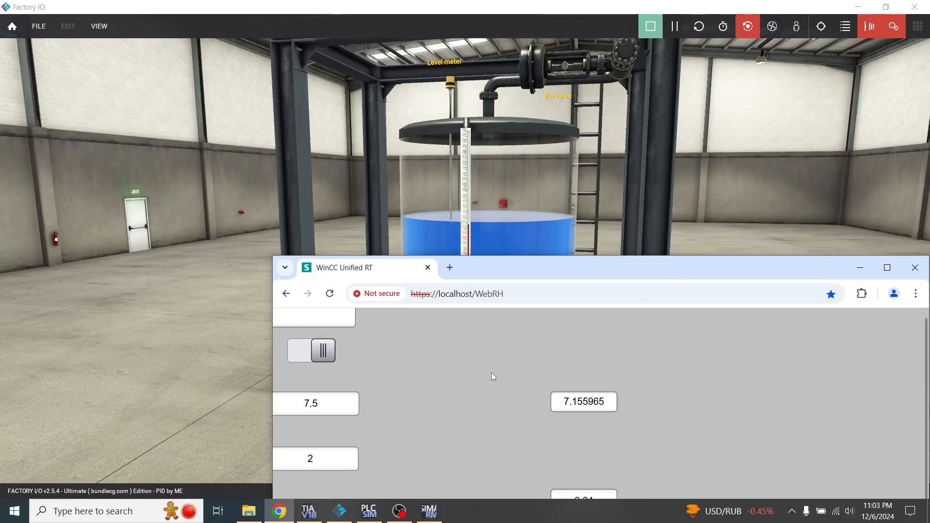
- Set the Setpoint value on the running HMI screen to 5
left_click(334, 409)
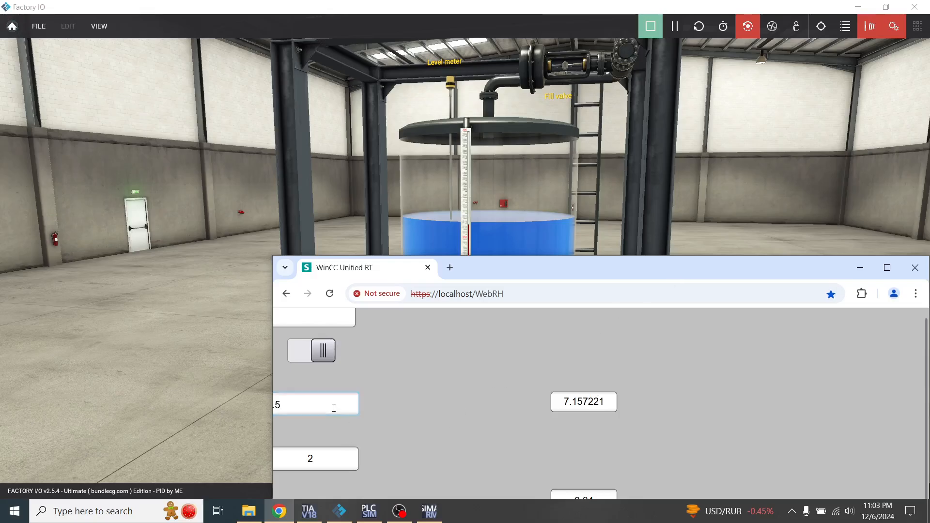
key("BackSpace")
key("BackSpace")
key("BackSpace")
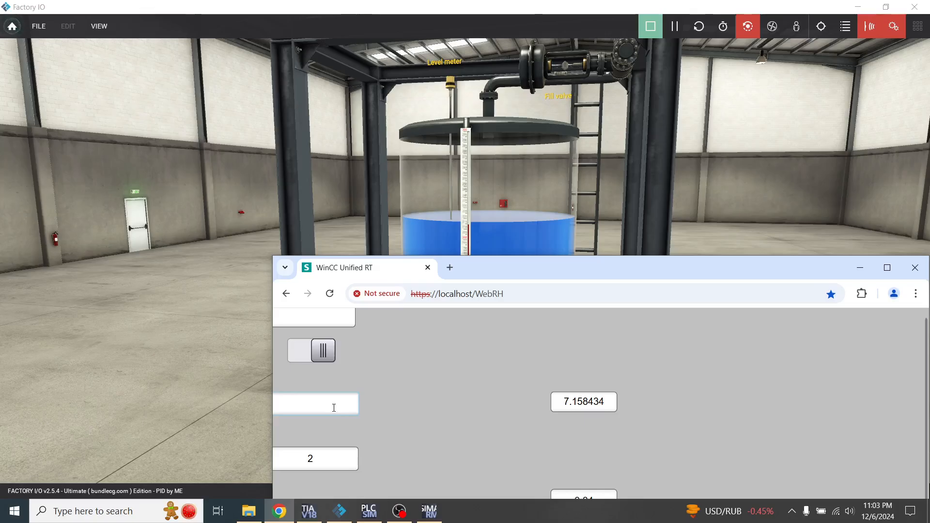
type("7.5")
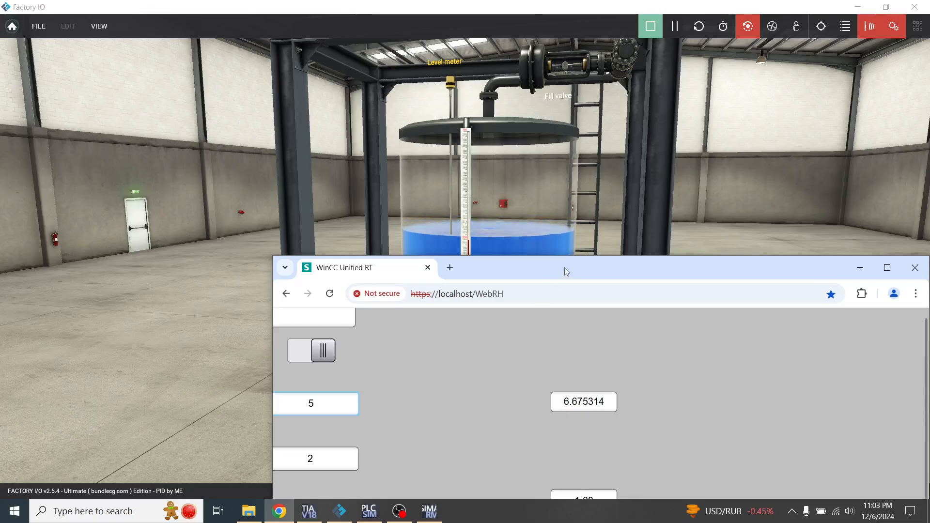
- Reposition the browser window to show all parameter fields and set the field directly beneath the PI value to 1
left_click_drag(565, 269, 611, 166)
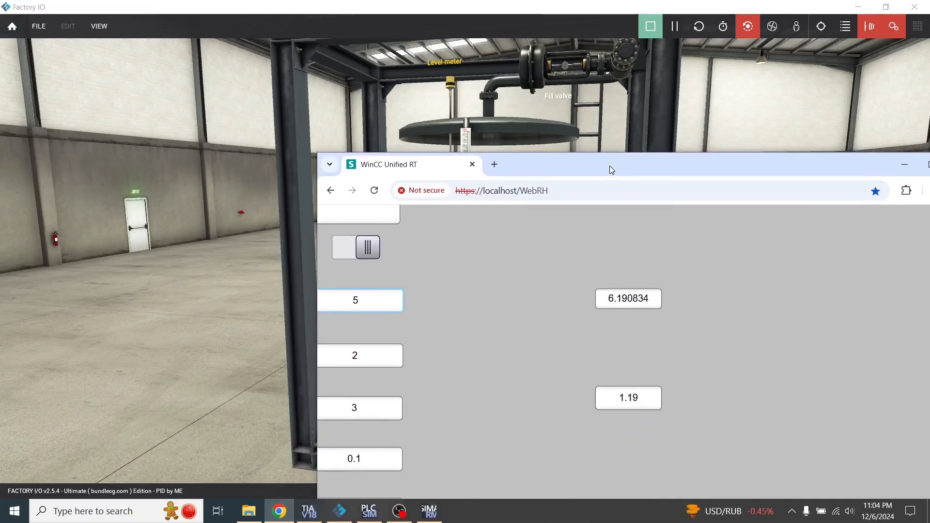
left_click_drag(609, 166, 584, 132)
left_click(341, 426)
type("1")
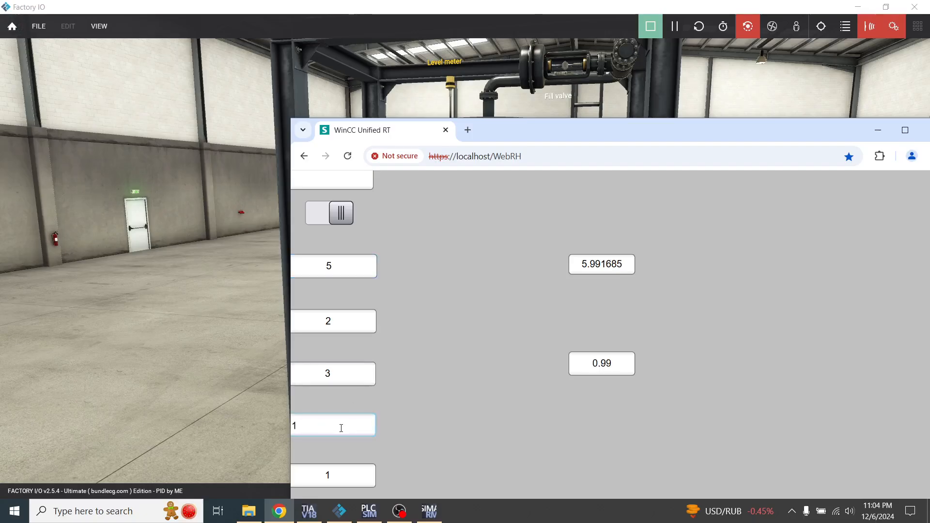
key("BackSpace")
type("0.1")
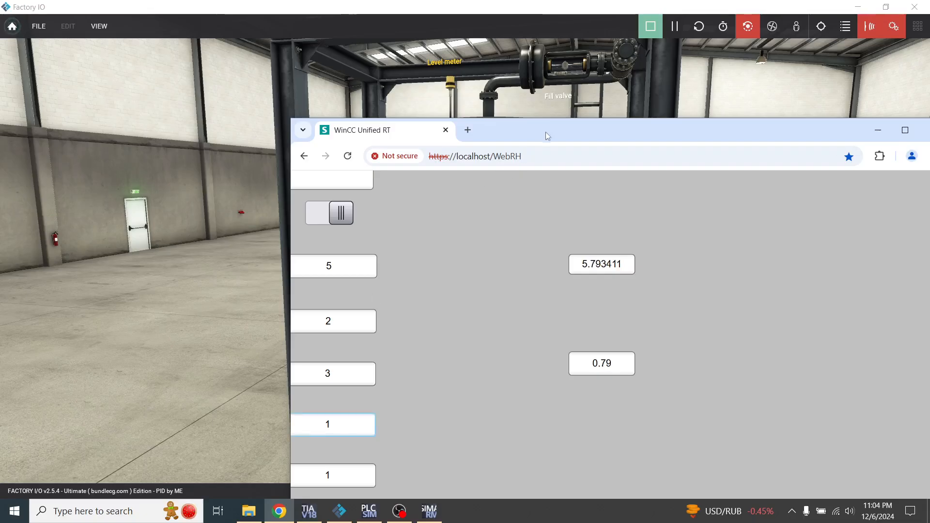
left_click_drag(553, 129, 497, 71)
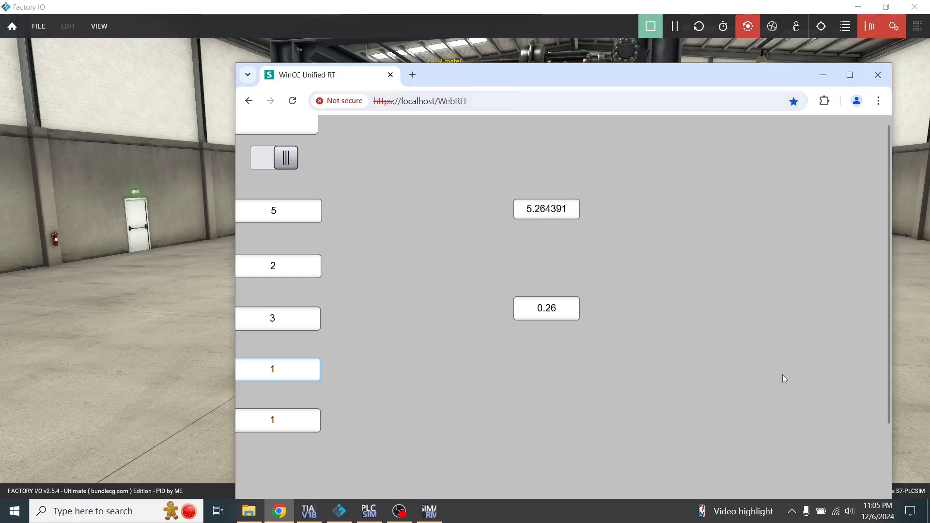
left_click(791, 510)
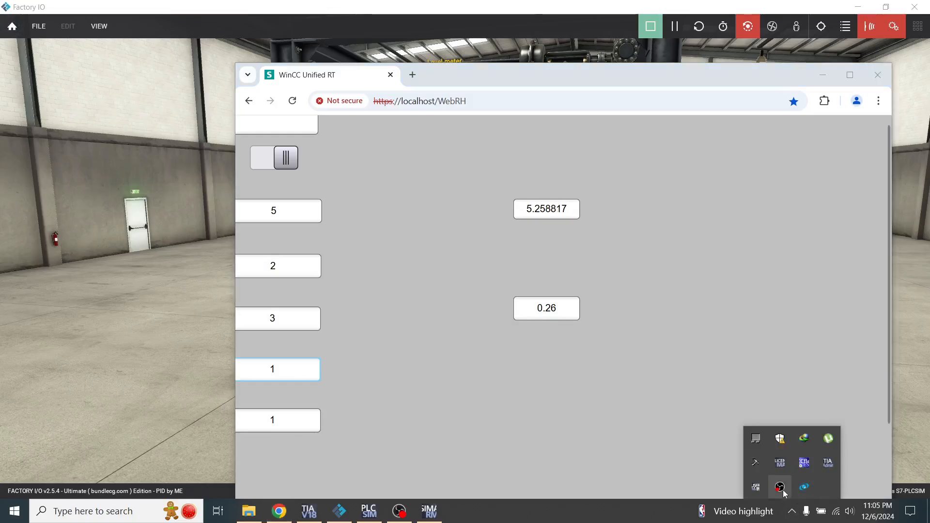